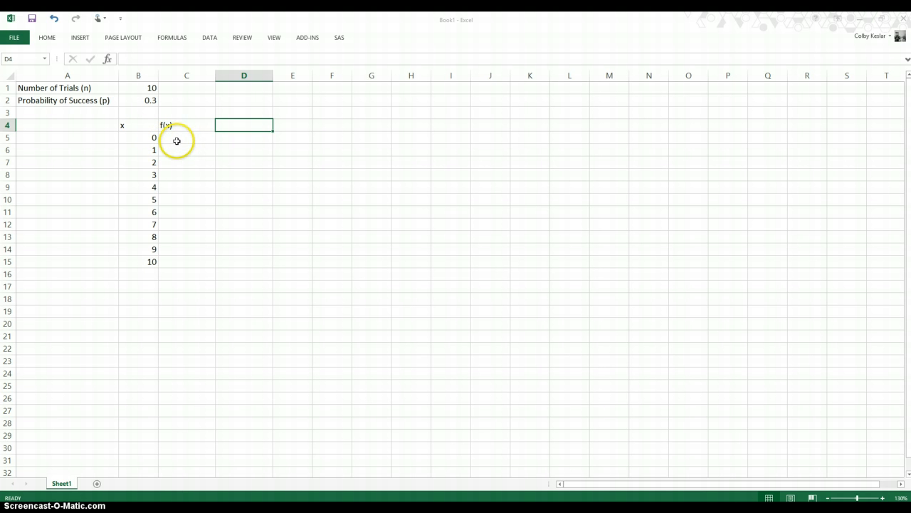
- Enter =BINOM.DIST(B5,$B$1,$B$2,FALSE) in cell C5 to compute the binomial probability for x = 0
left_click(176, 140)
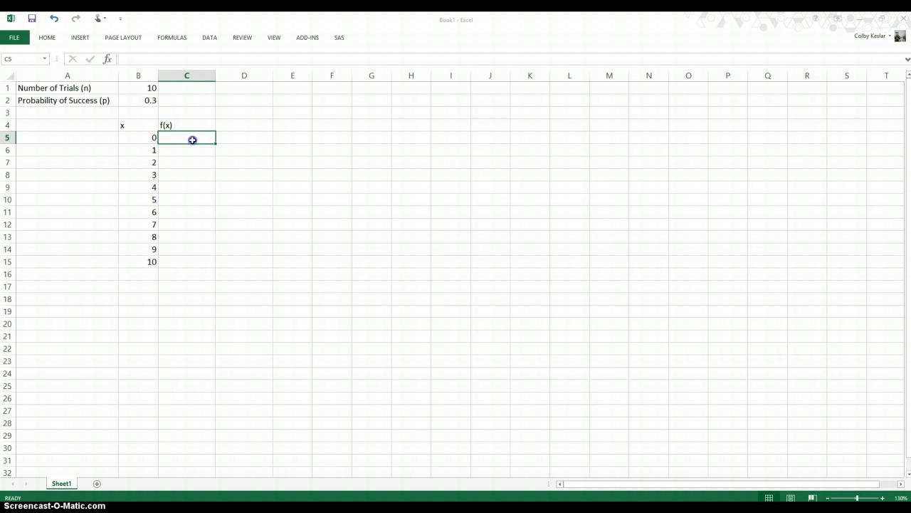
left_click(193, 139)
type("=BINOM")
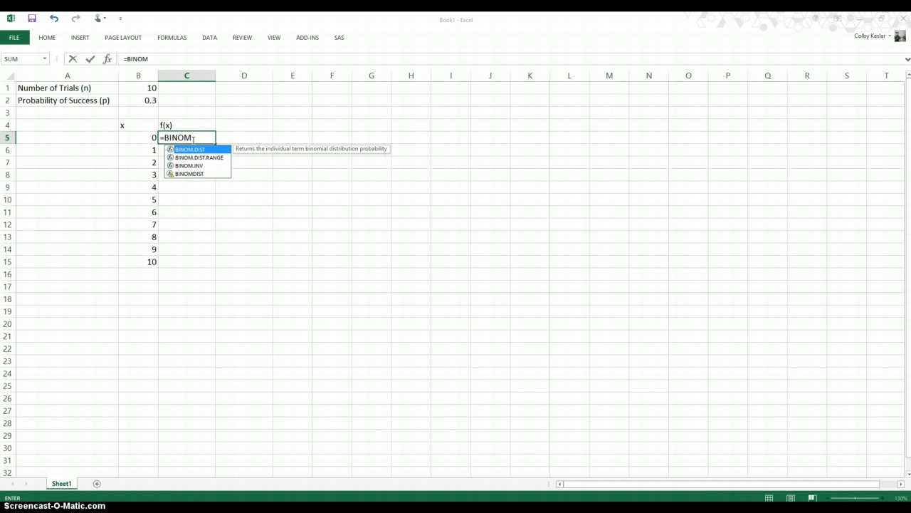
type(".D")
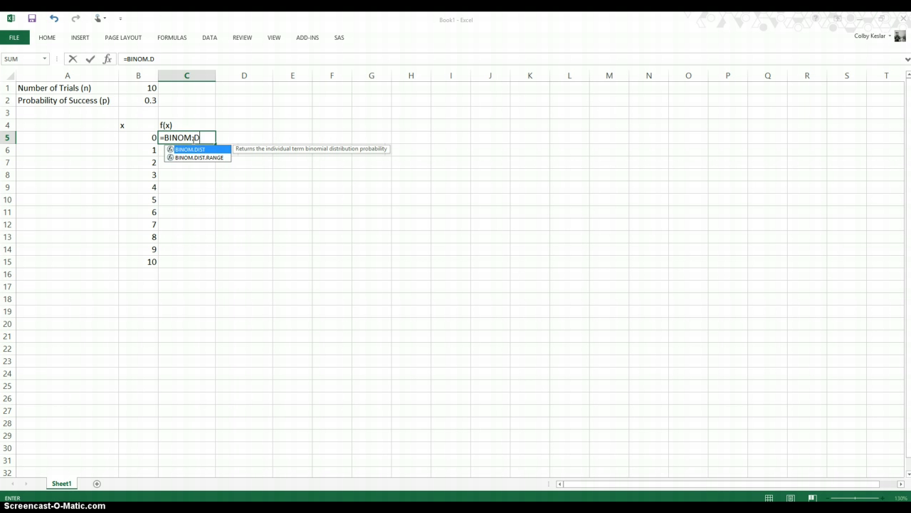
type("IST(")
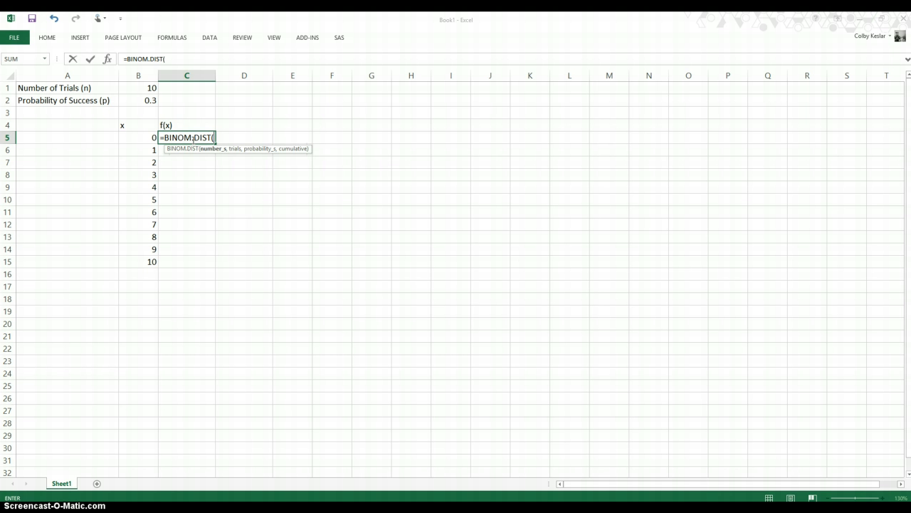
key("Left")
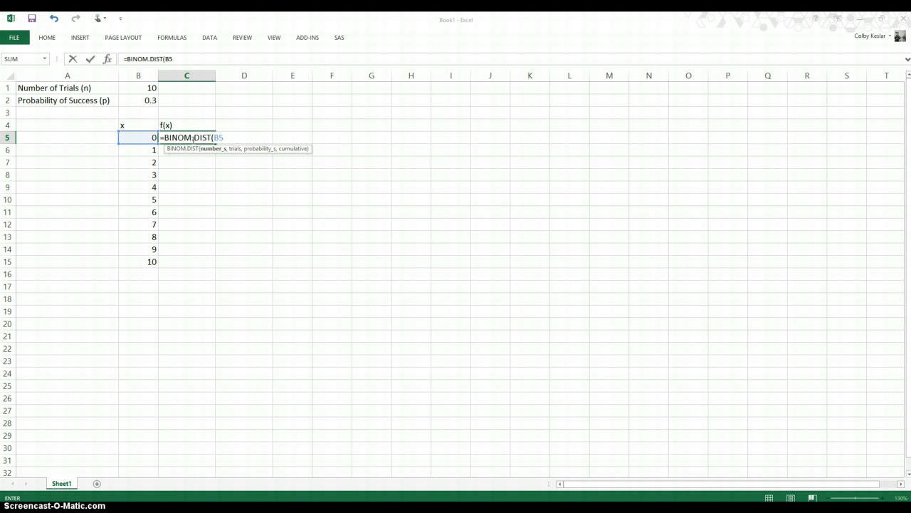
type(",")
type("$B$1,")
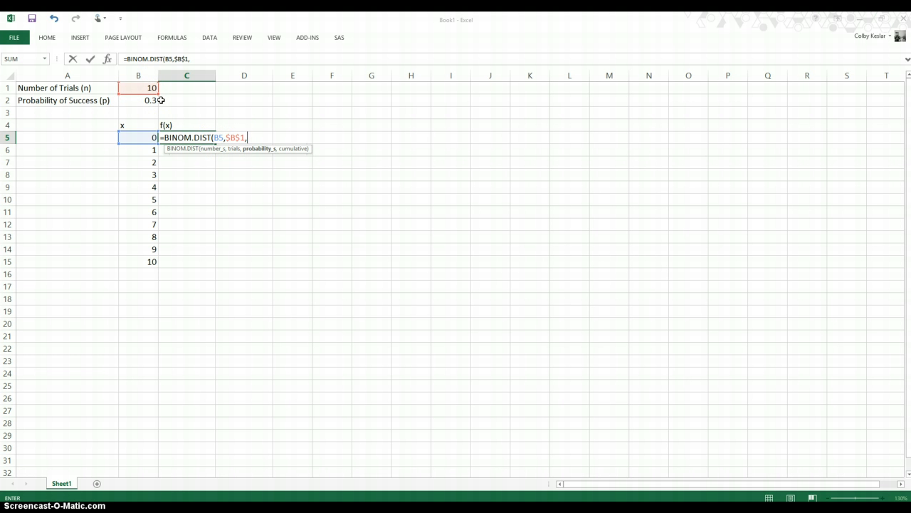
type("$B$2")
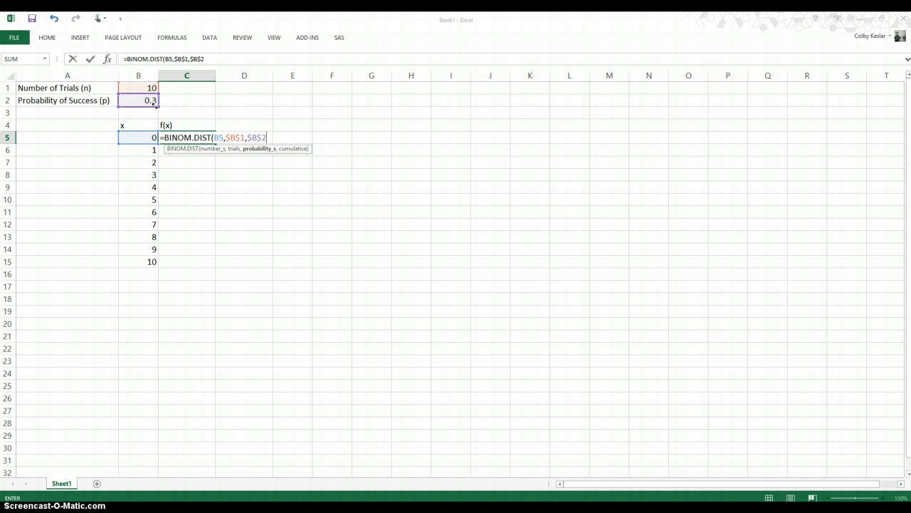
type(",")
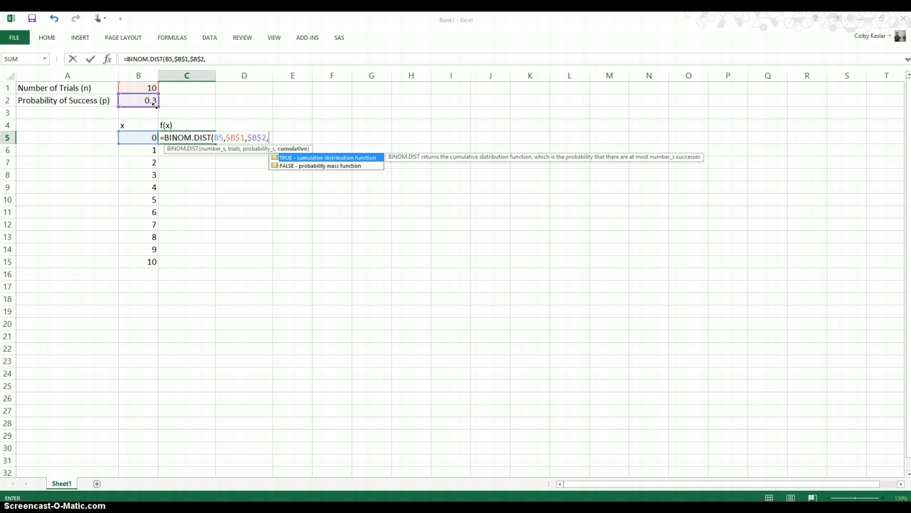
type("FALSE)")
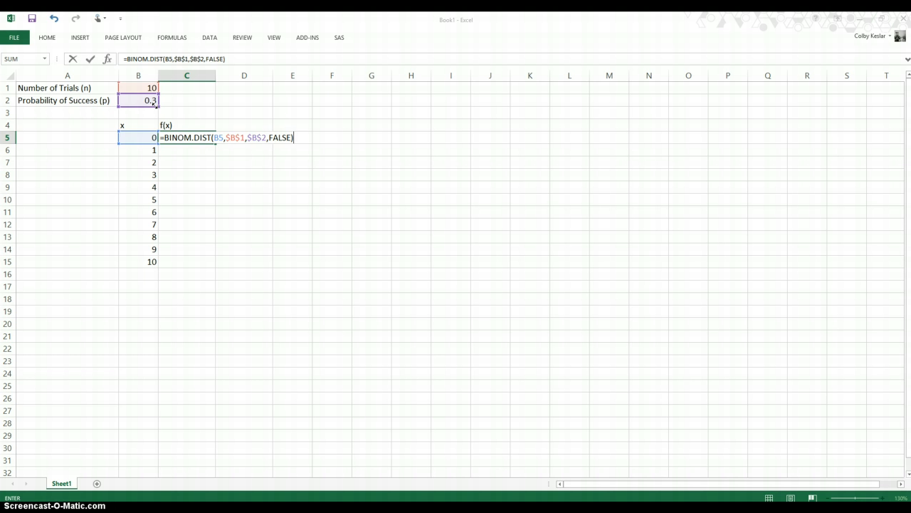
key("Return")
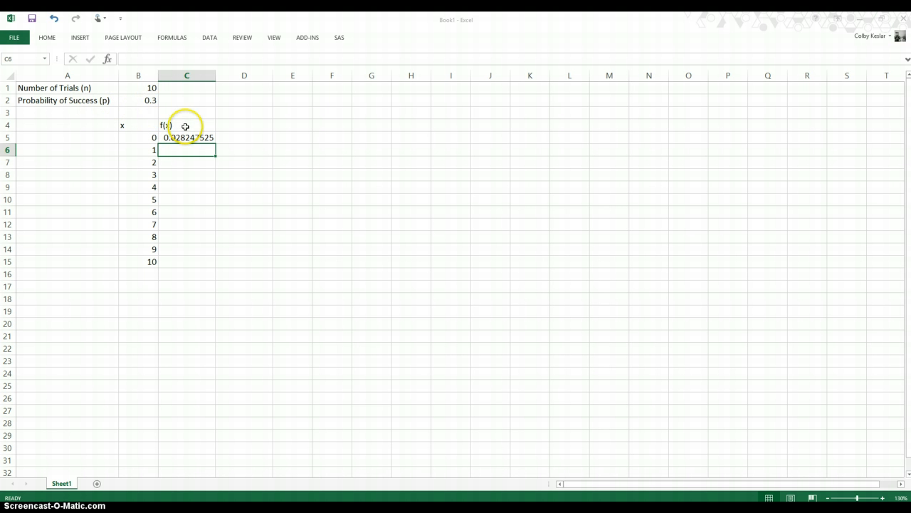
- Enter the manual check formula =COMBIN(10,0)*(0.3)^0*(0.7)^10 in cell D5
left_click(242, 136)
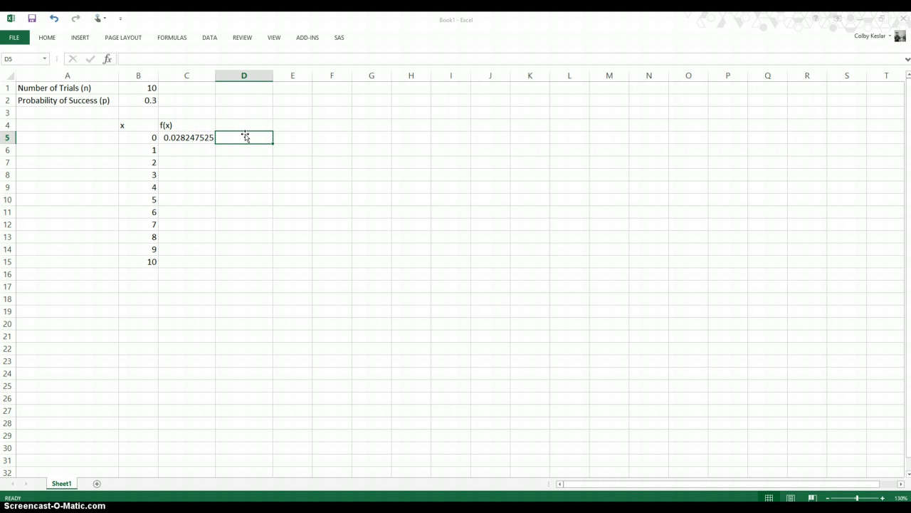
type("=")
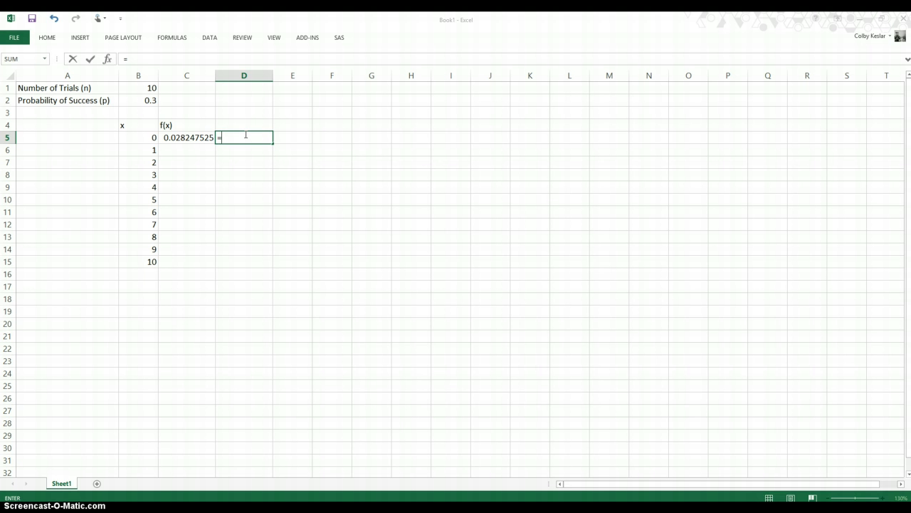
type("C")
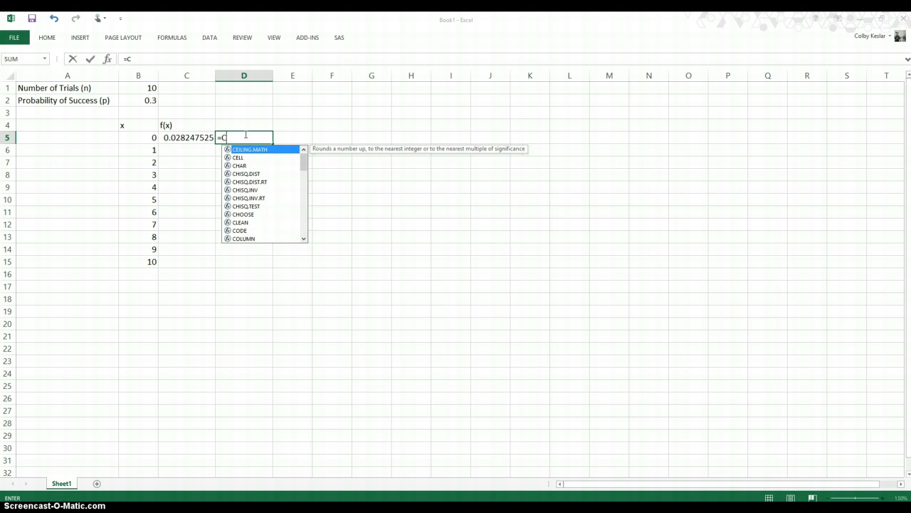
type("OMBIN")
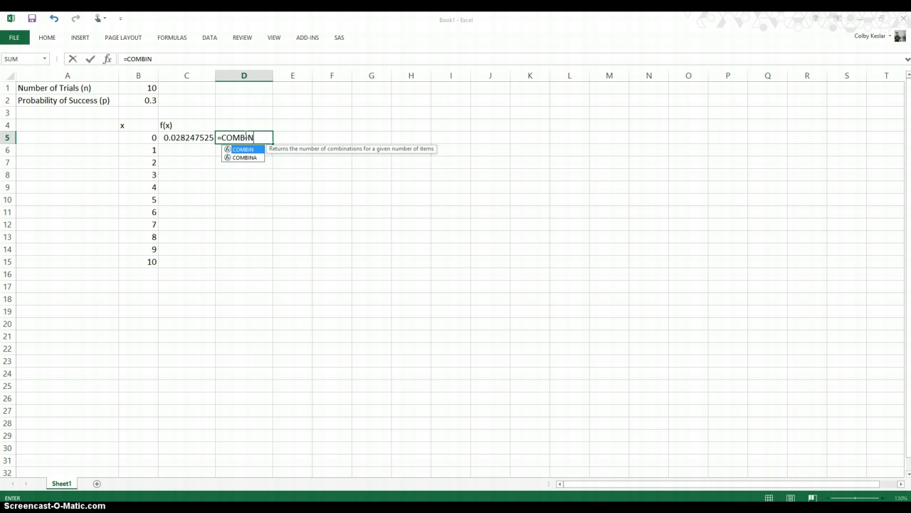
type("(")
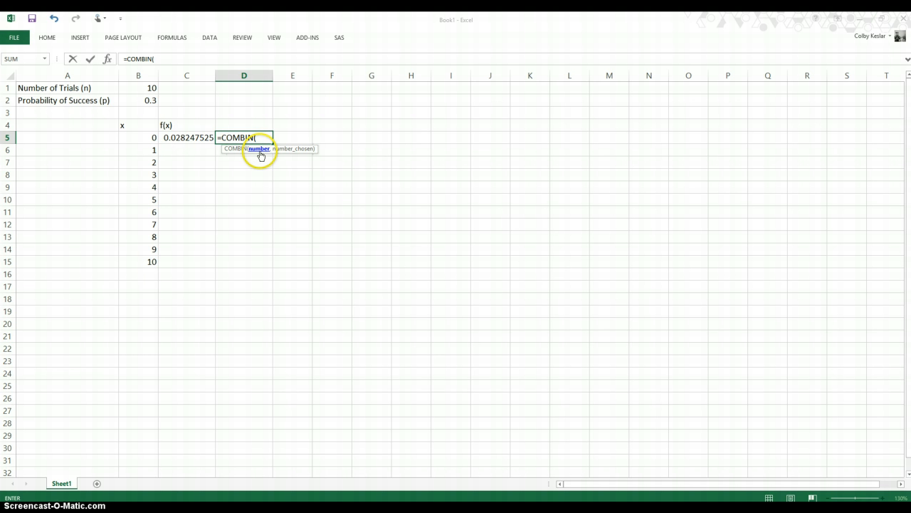
type("10,0)")
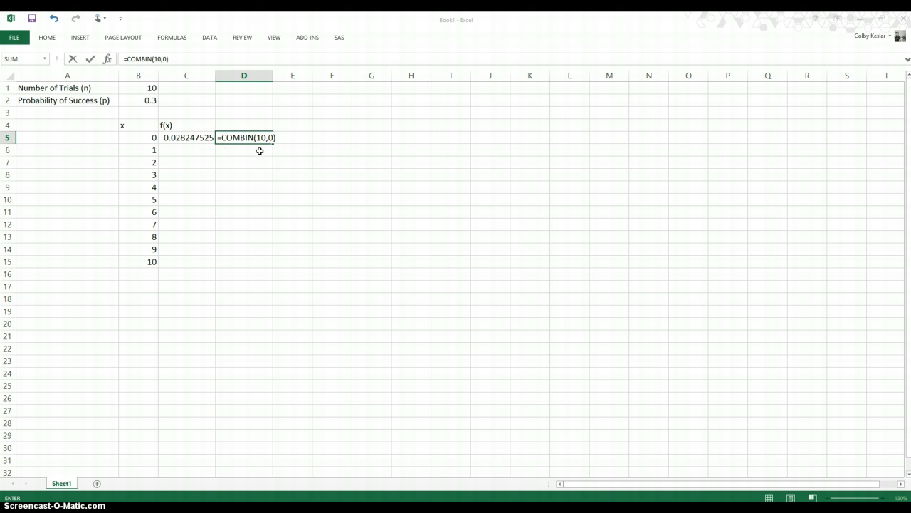
type("*(0.3)^")
type("0*(0.7)^10")
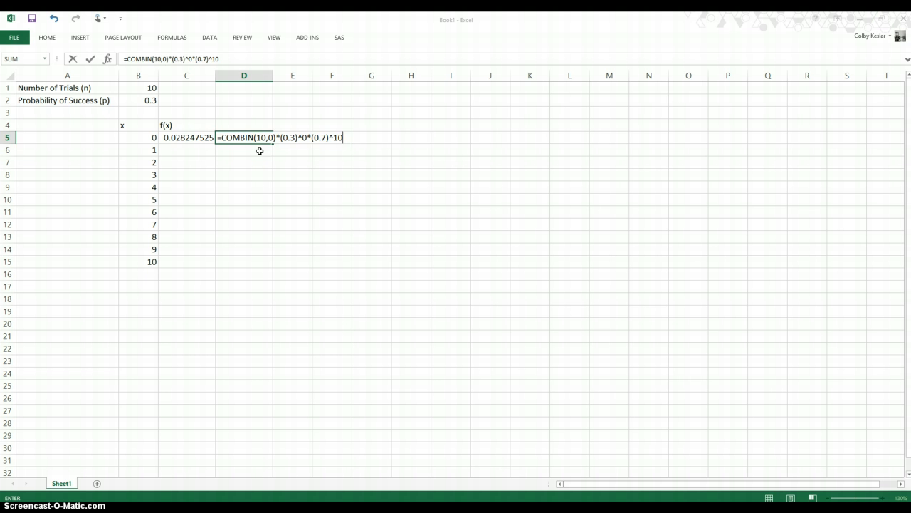
key("Return")
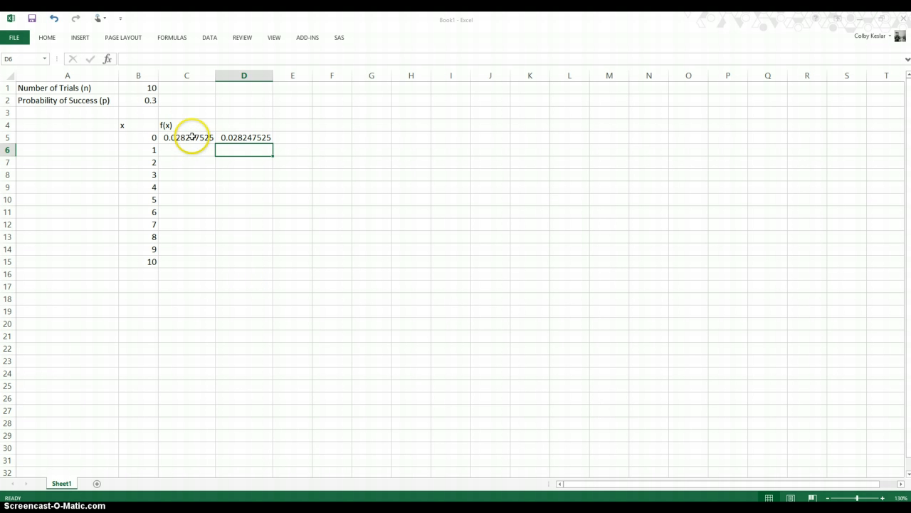
- Copy the binomial formula in C5 down the f(x) column through C15
left_click(190, 137)
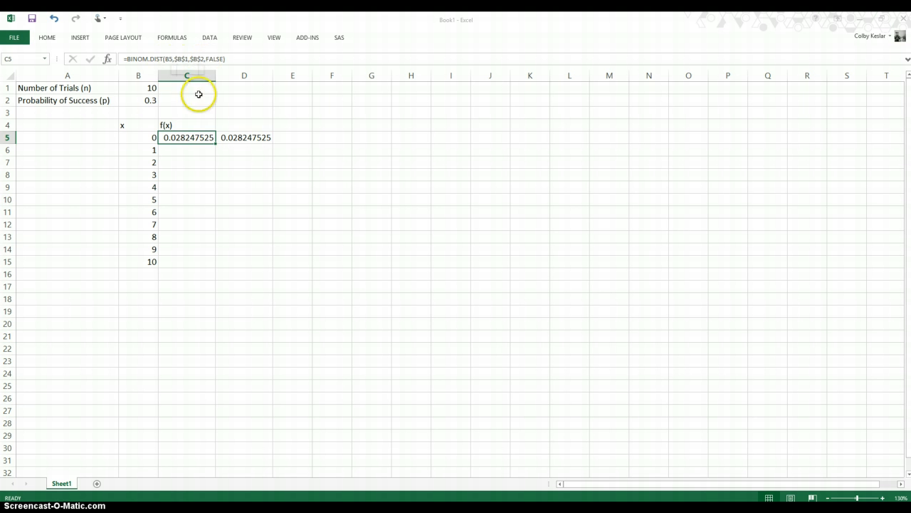
key("ctrl+c")
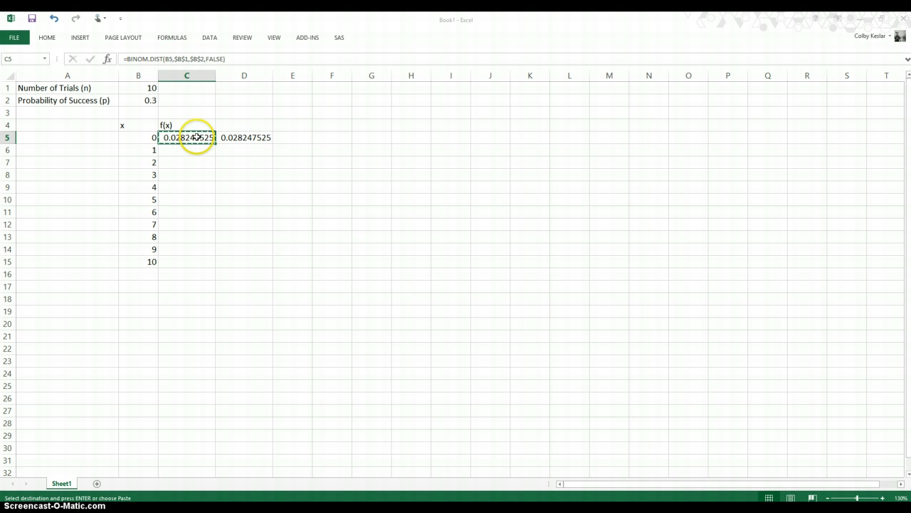
left_click_drag(196, 148, 187, 261)
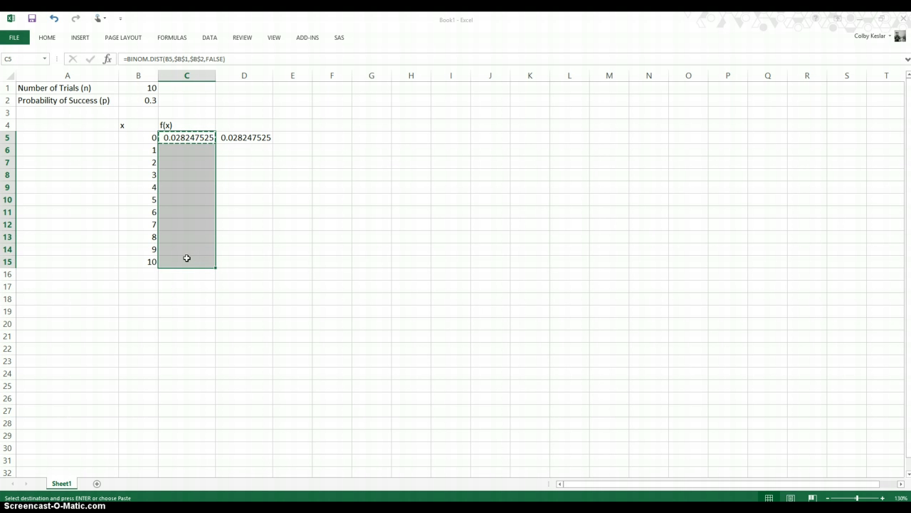
key("ctrl+v")
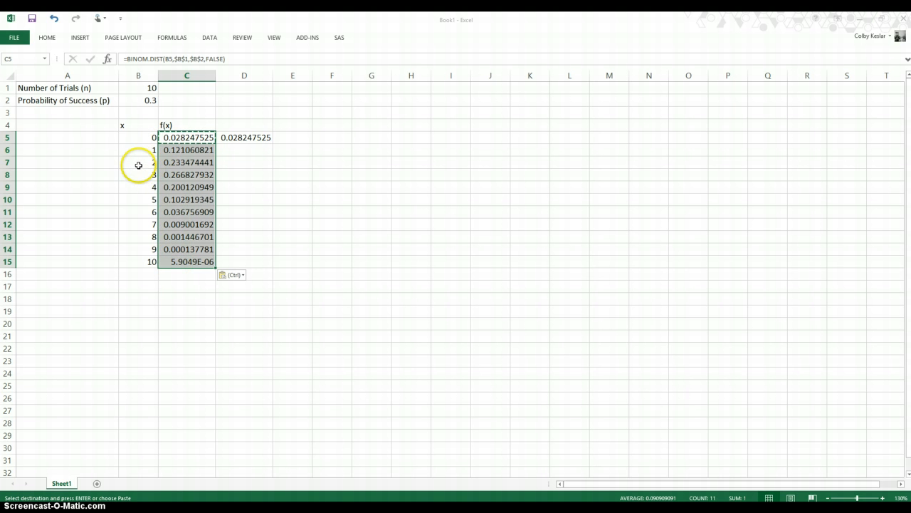
- Enter the manual check formula =COMBIN(10,1)*(0.3)^1*(0.7)^9 in cell D6
left_click(228, 150)
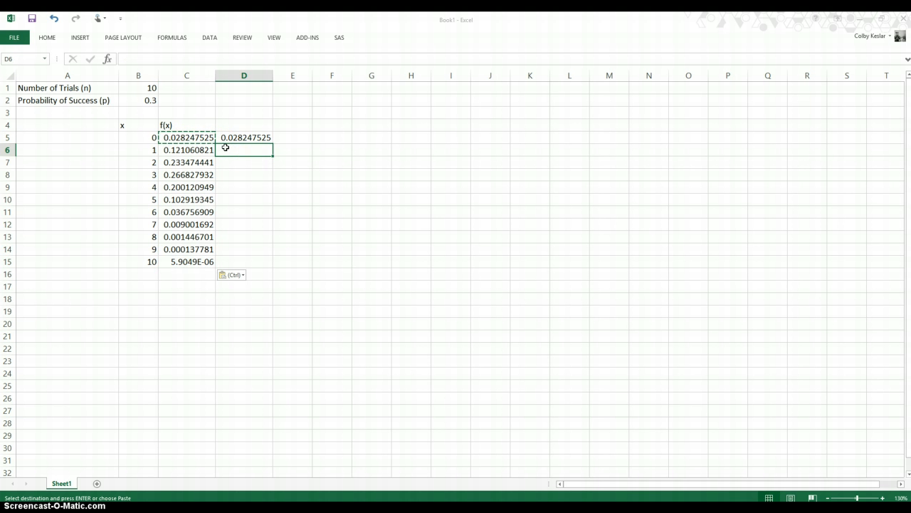
left_click(245, 162)
left_click(238, 152)
type("=")
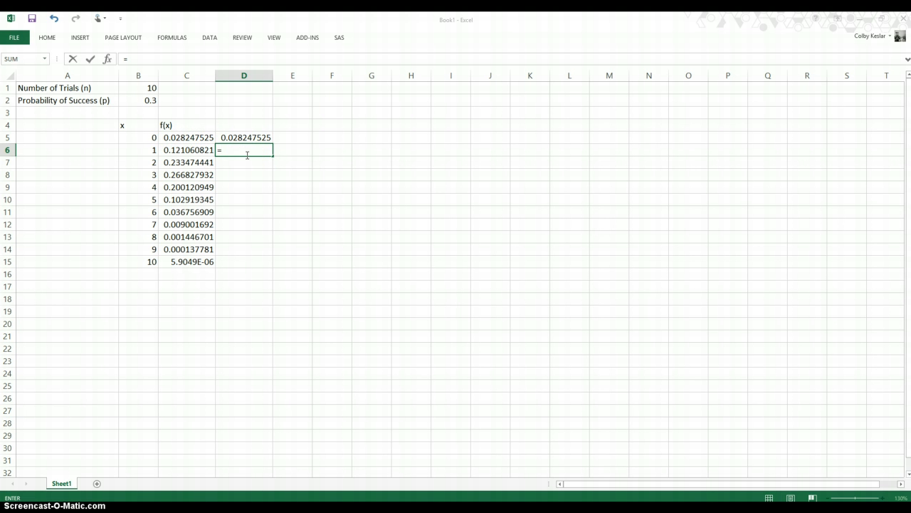
type("B")
key("BackSpace")
type("COM")
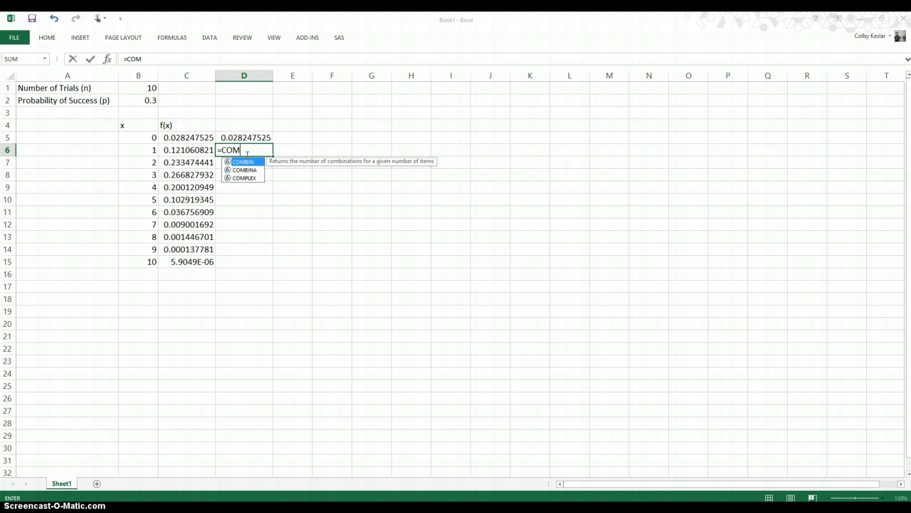
type("BIN(")
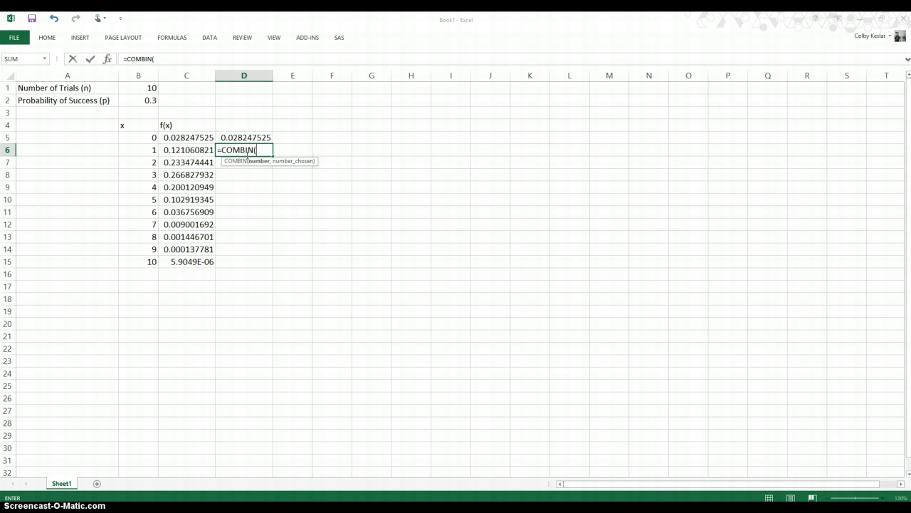
type("10,1)*(0")
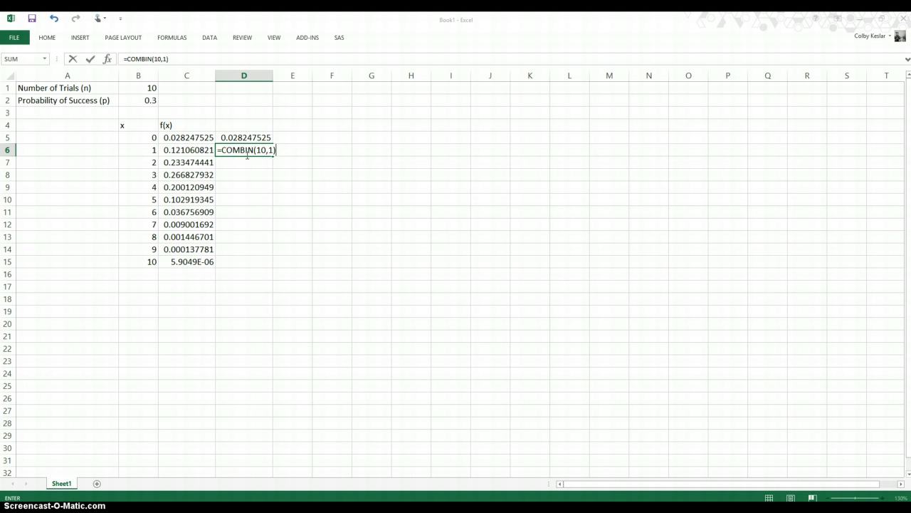
type(".3)^1*(0.7)^9")
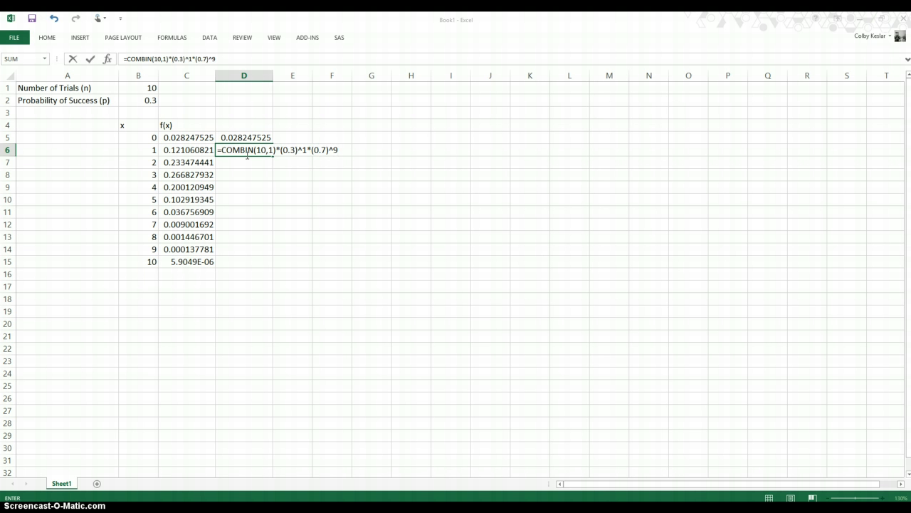
key("Return")
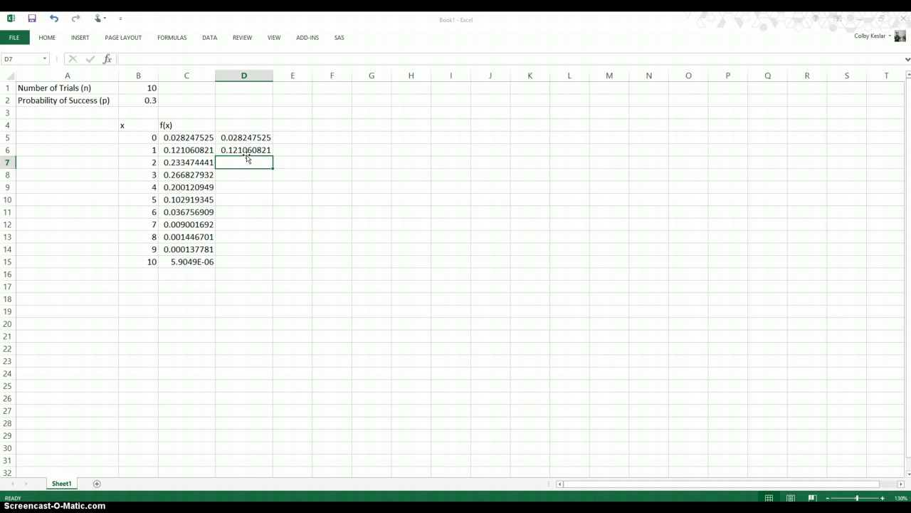